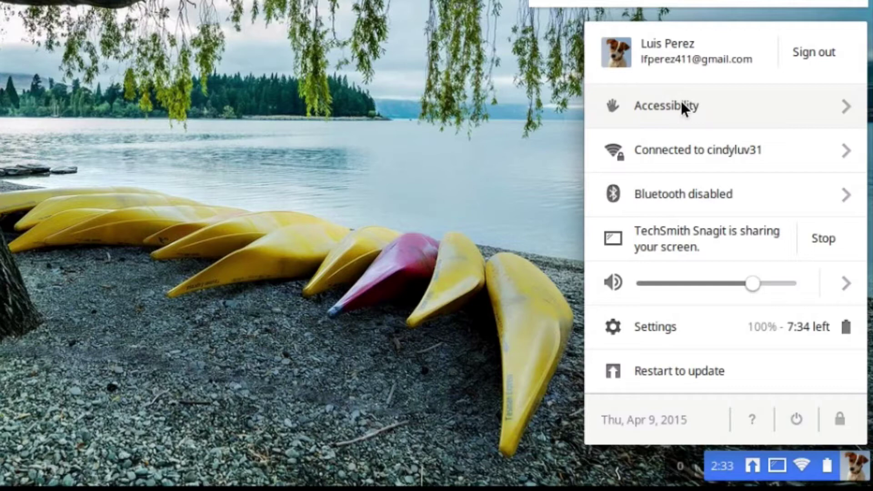
Step: Preview the Accessibility feature list in the status-area menu, then go back to the main tray view
left_click(680, 106)
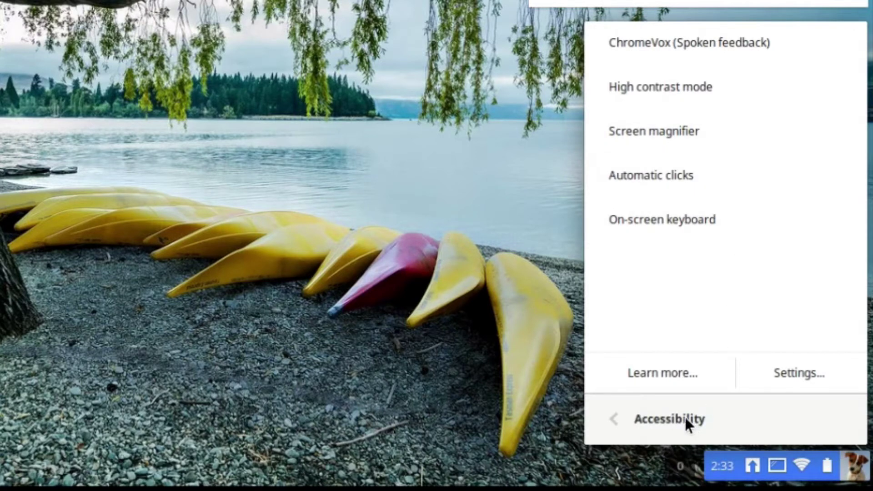
left_click(856, 468)
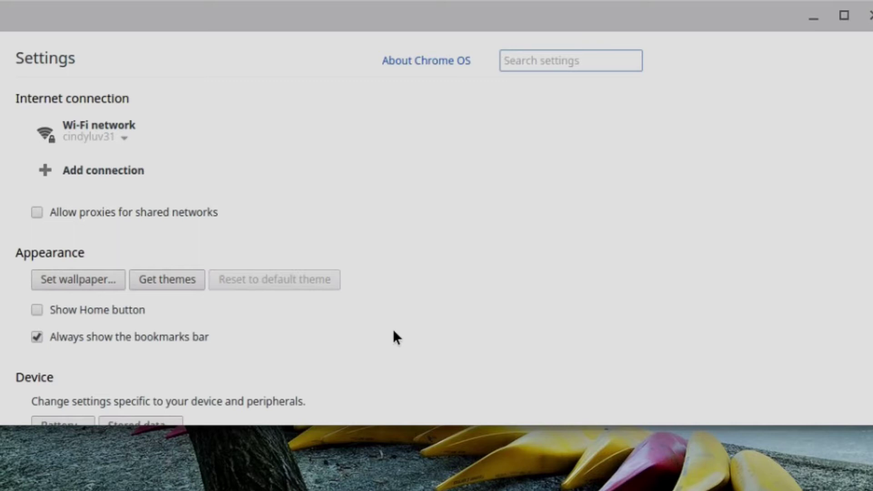
Step: Scroll to the bottom of Settings and expand 'Show advanced settings...' to reach Accessibility
scroll(392, 330, "down", 10)
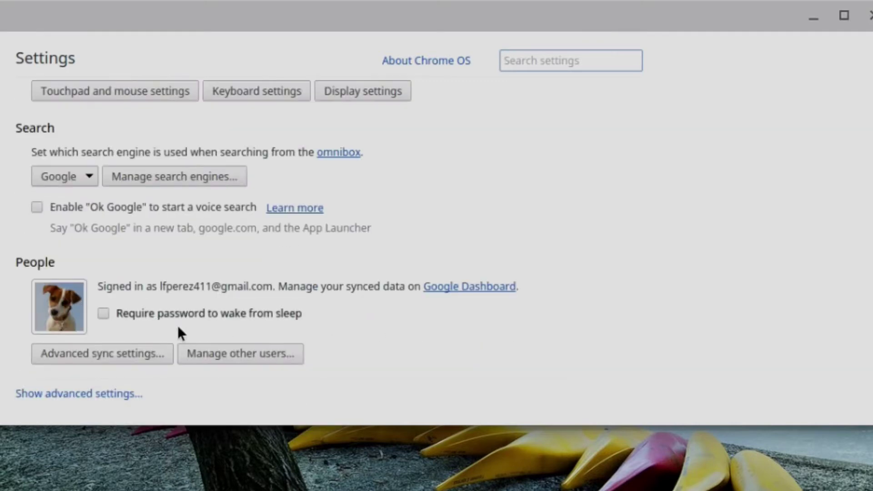
left_click(77, 394)
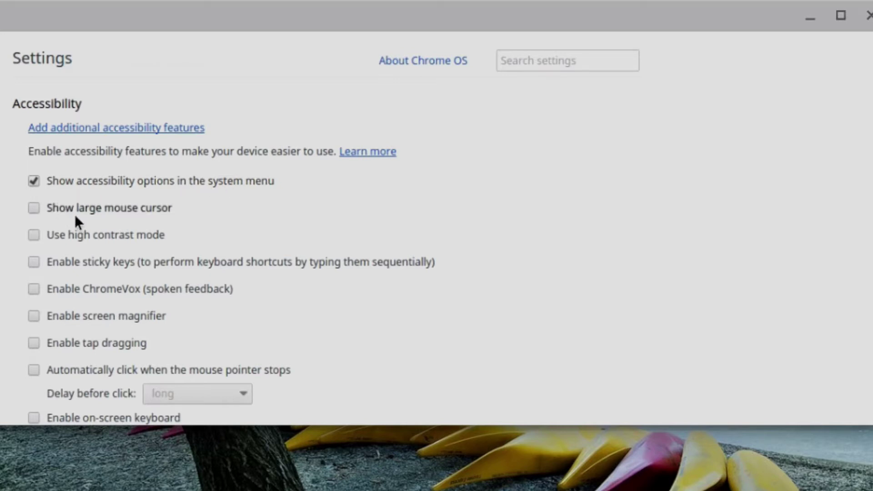
Step: Toggle the large cursor and high contrast on and off, then open Files with sticky Alt, Shift, M
left_click(34, 208)
left_click(33, 207)
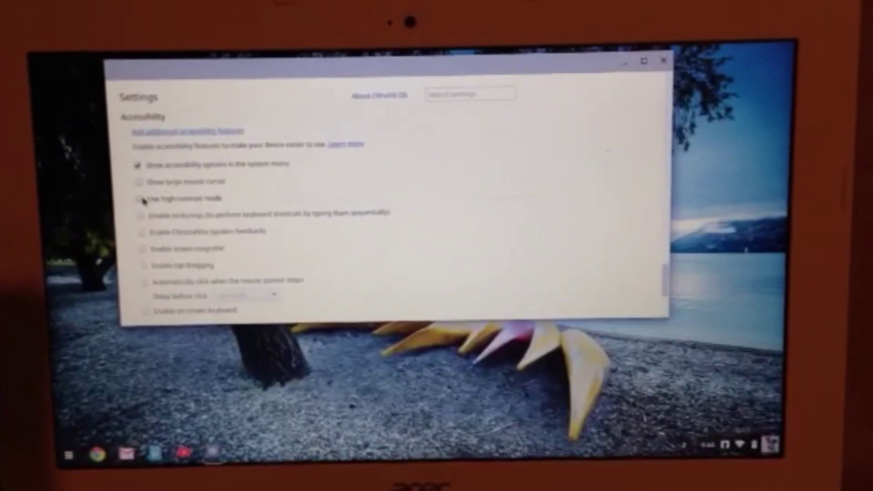
left_click(140, 200)
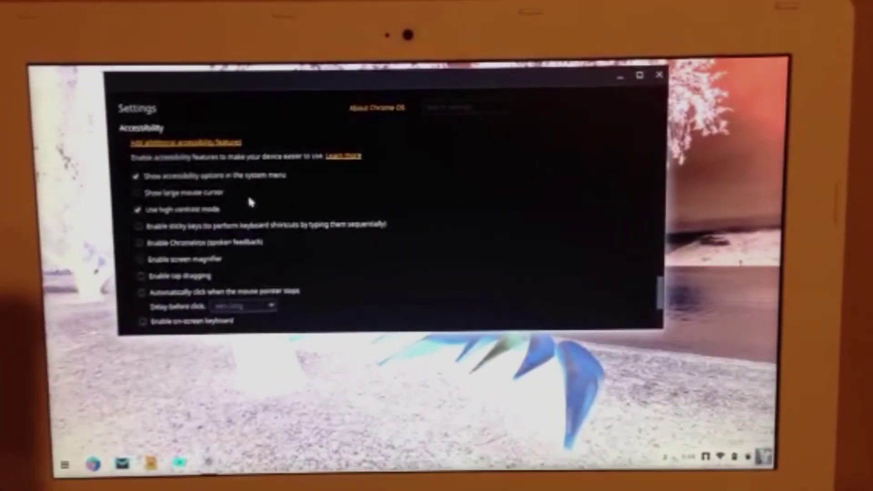
left_click(132, 210)
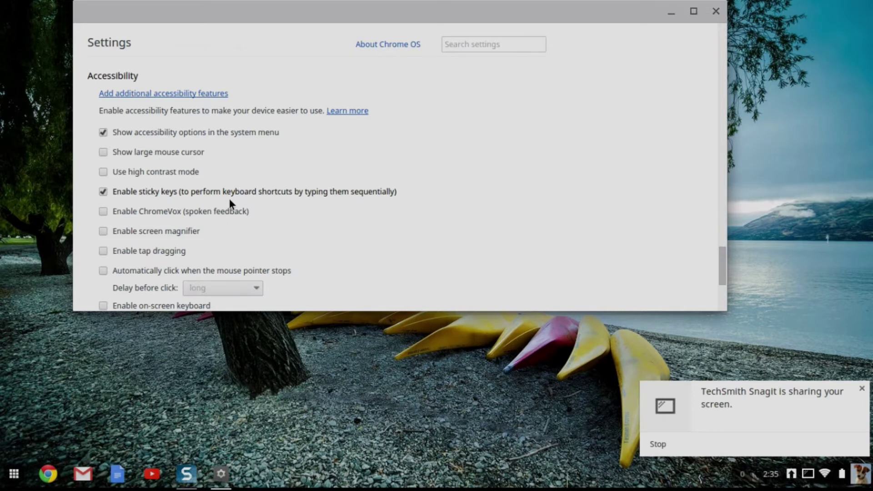
key("alt")
key("shift")
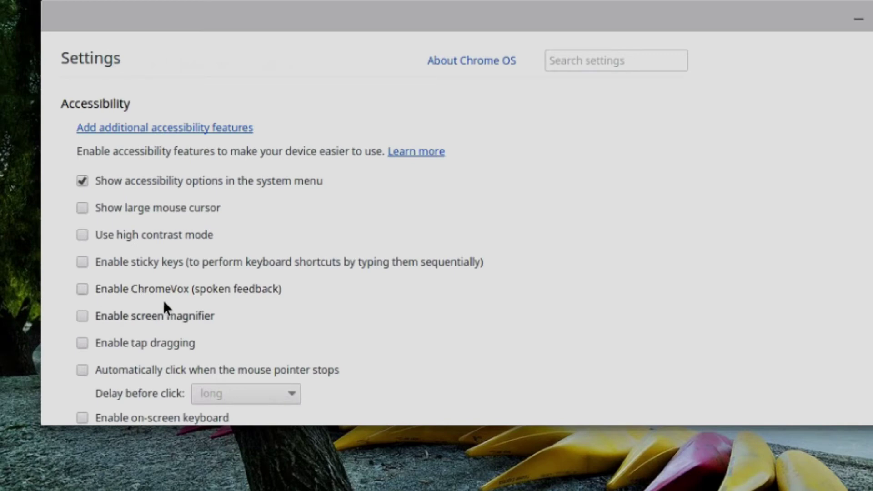
Step: Enable ChromeVox spoken feedback and Tab its focus from the search field to the next element
left_click(82, 289)
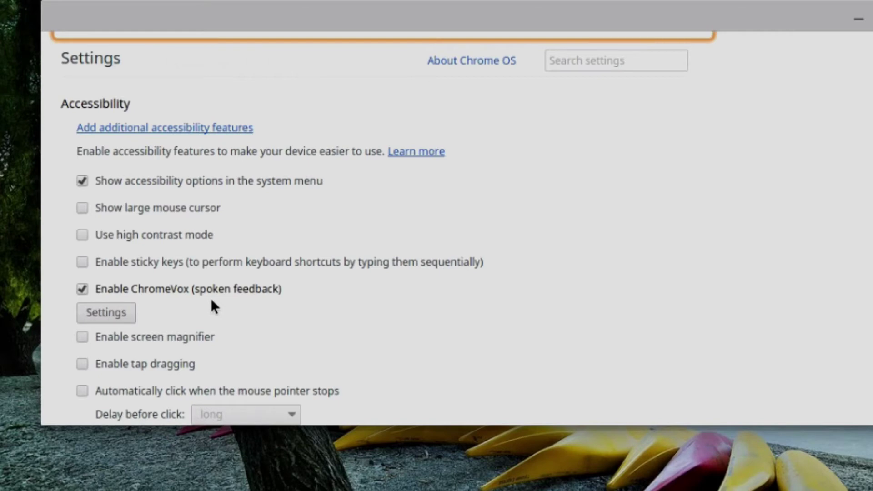
key("Tab")
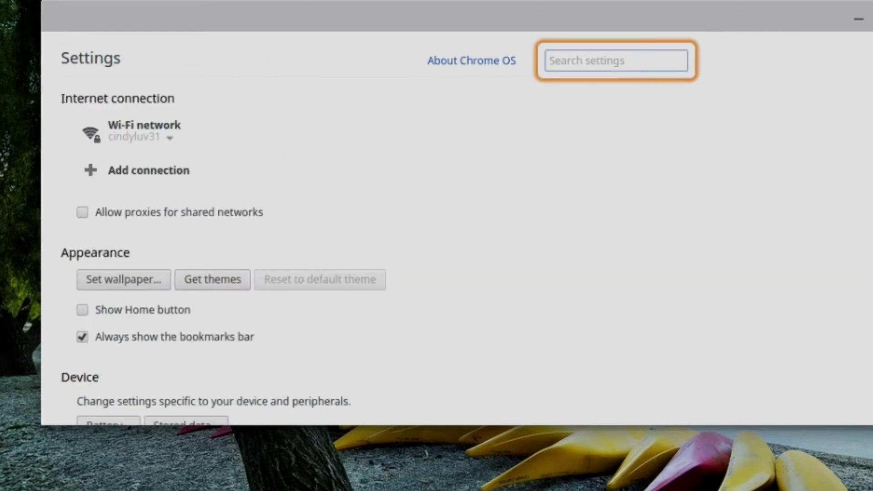
key("Tab")
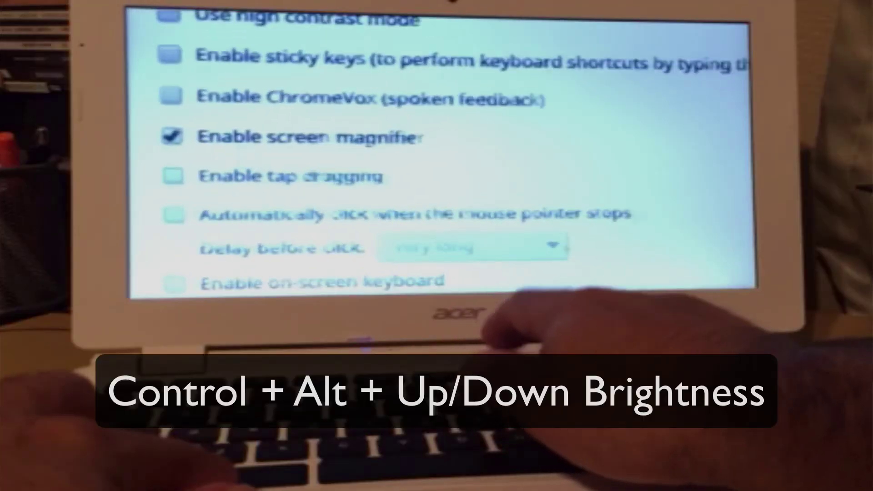
Step: Zoom in with Ctrl+Alt+Brightness Up, then drag the Settings window out of its maximised state
key("ctrl+alt+XF86MonBrightnessUp")
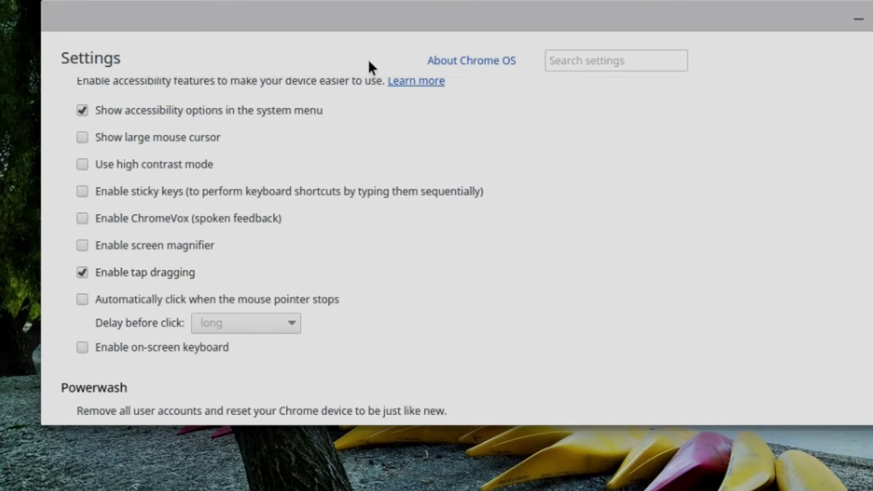
left_click_drag(377, 16, 392, 25)
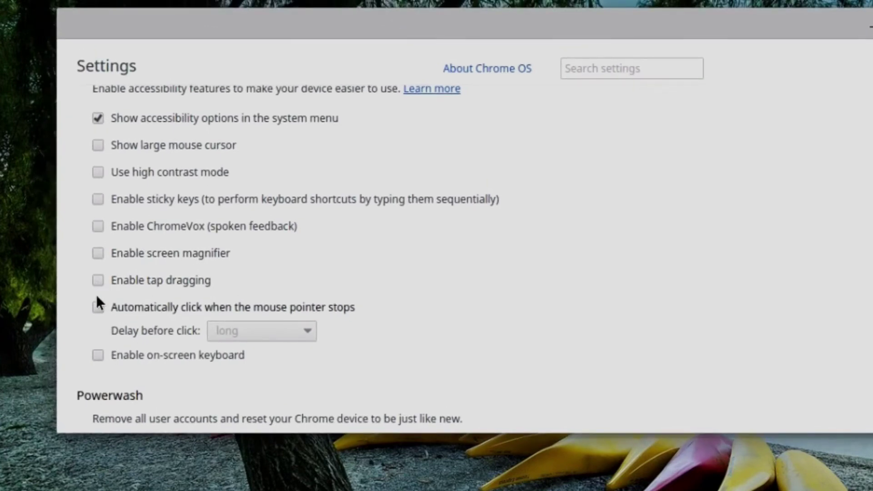
Step: Turn on automatic clicks, set the delay before click to 'very long', then turn automatic clicks off
left_click(98, 306)
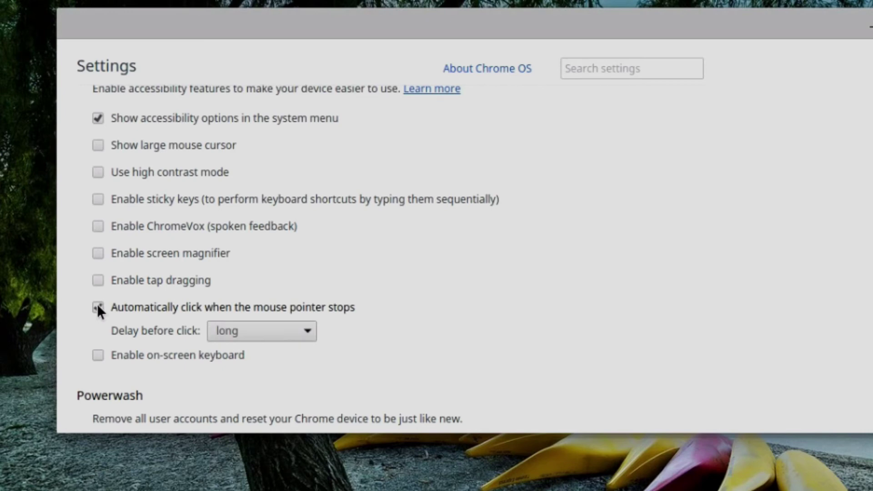
left_click(205, 307)
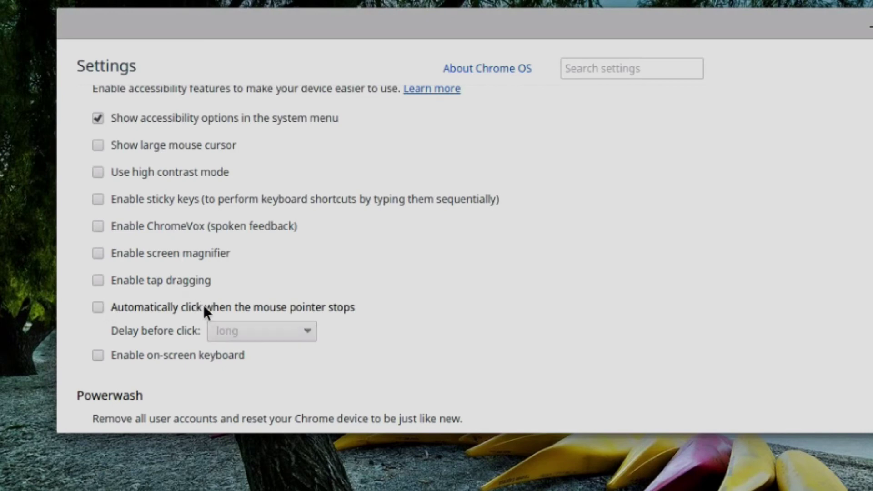
left_click(98, 308)
left_click(304, 331)
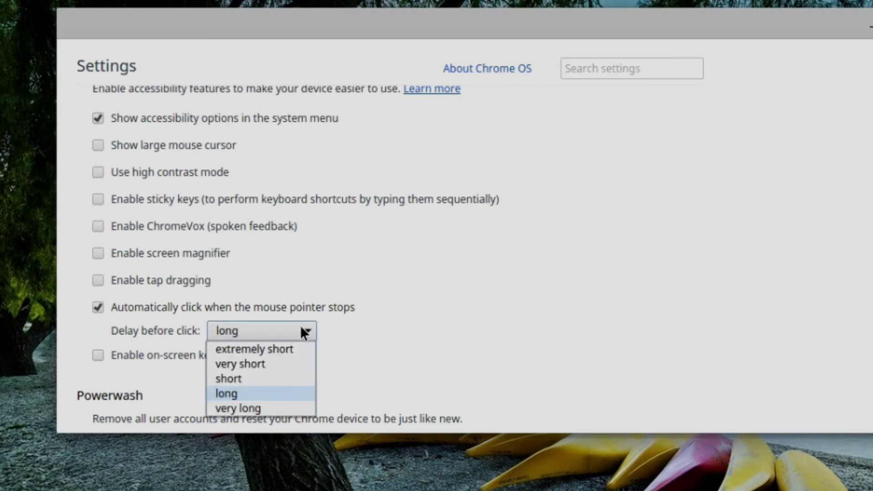
left_click(238, 408)
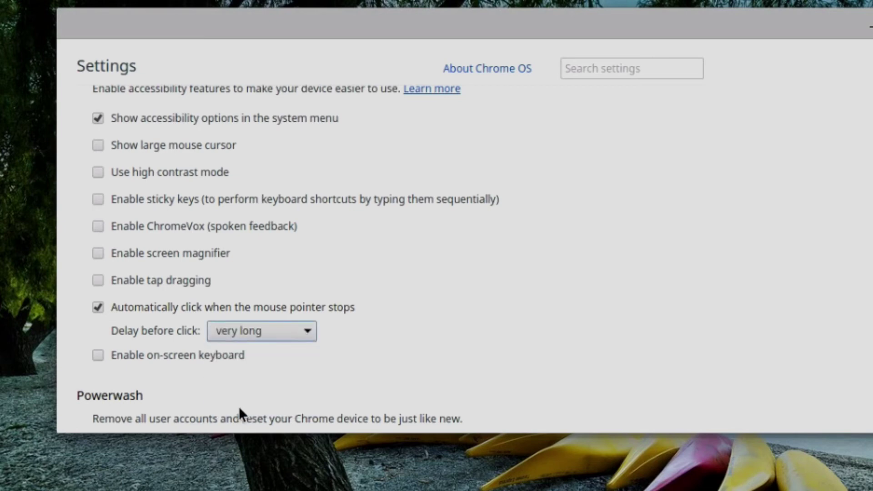
left_click(302, 353)
left_click(290, 331)
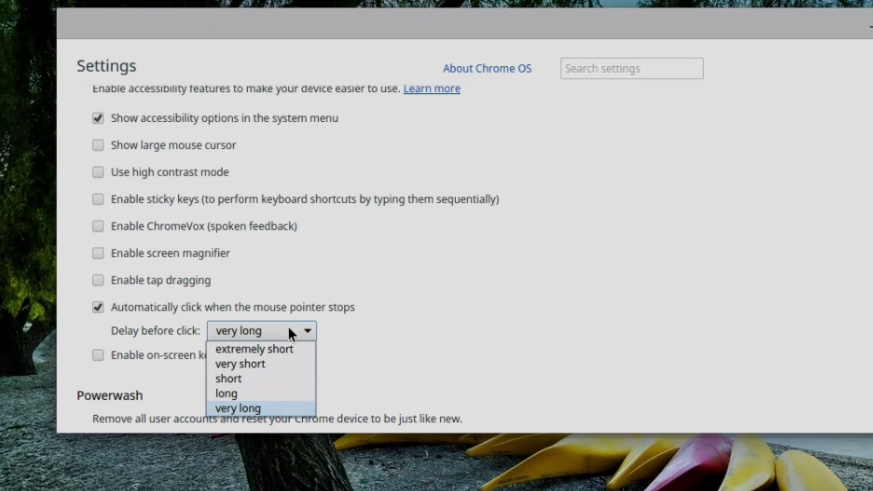
left_click(381, 309)
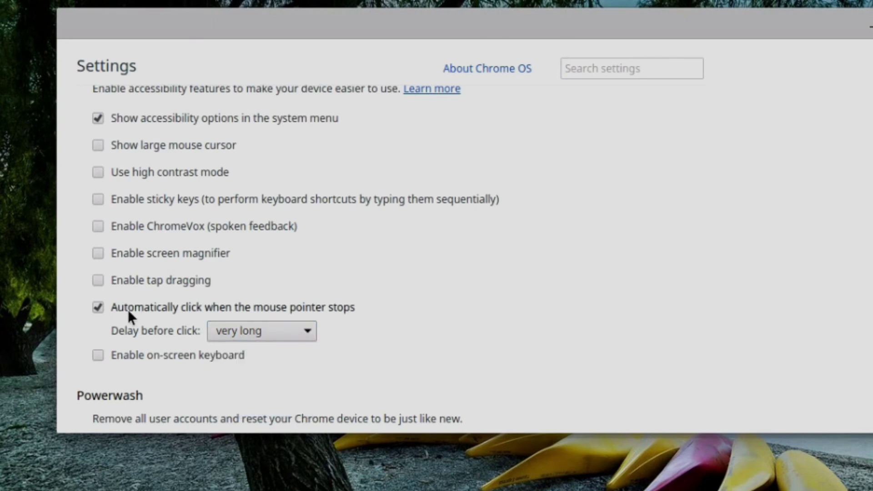
left_click(98, 308)
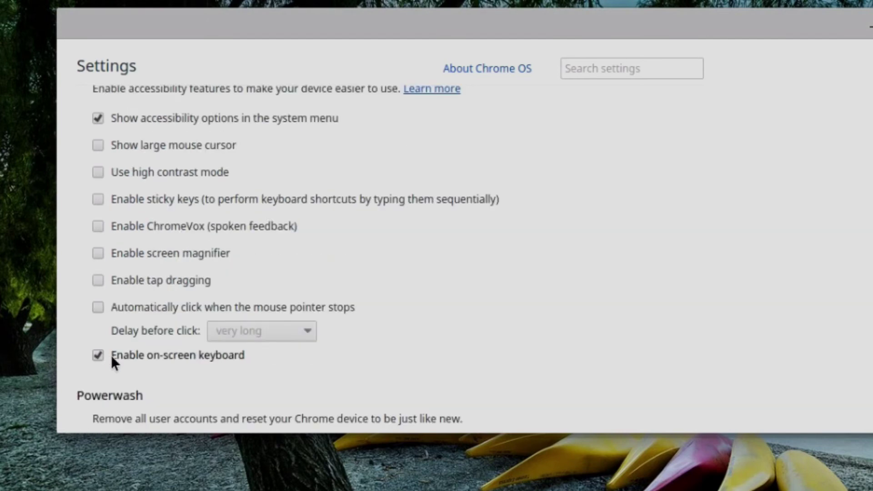
Step: Bring up the on-screen keyboard from the Search settings field, then dismiss it
left_click(594, 68)
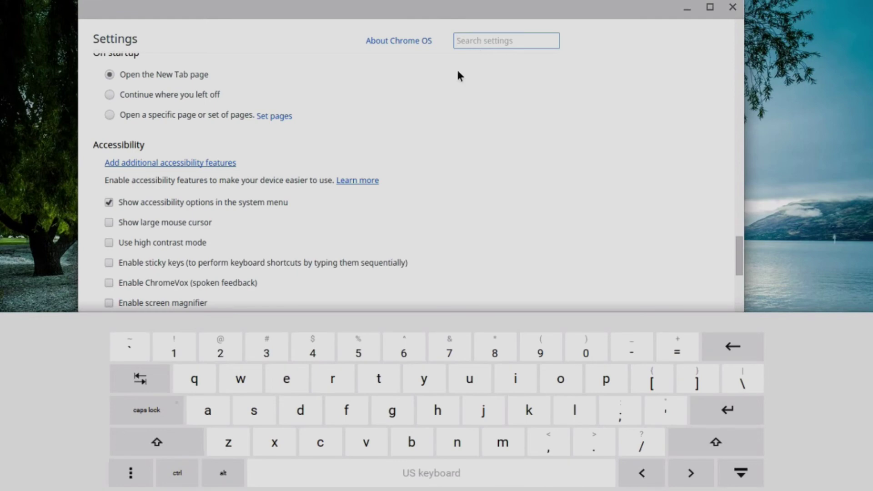
left_click(450, 86)
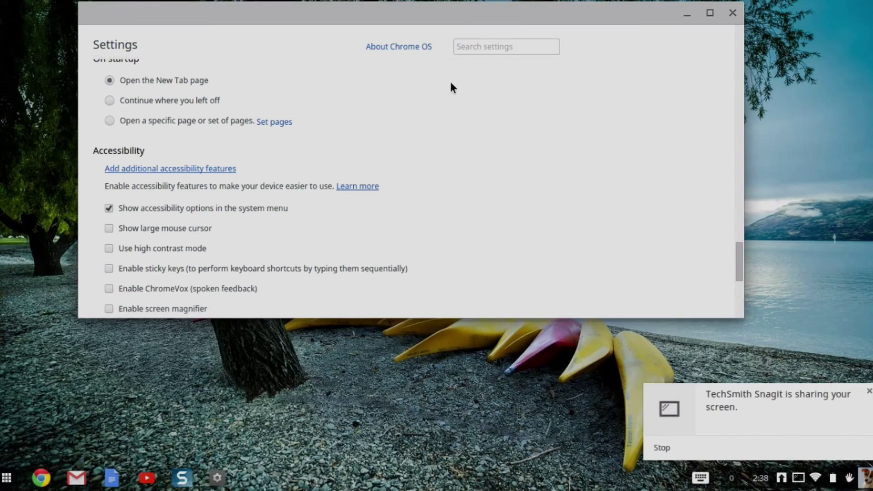
scroll(411, 189, "down", 5)
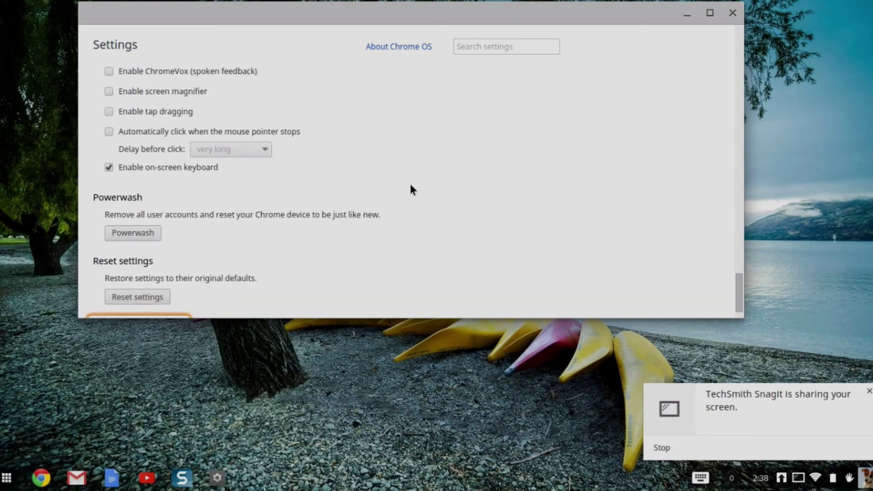
scroll(387, 187, "up", 1)
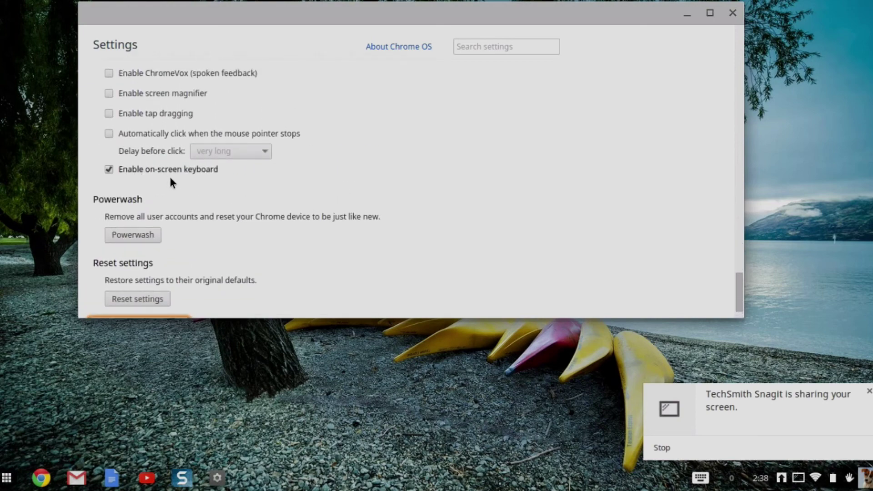
Step: Uncheck 'Enable on-screen keyboard' and scroll back up to the Accessibility heading
left_click(108, 169)
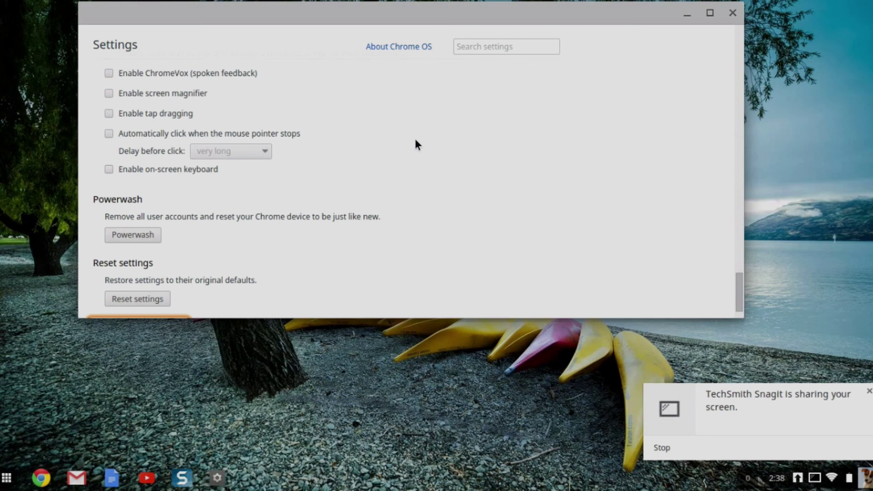
scroll(415, 145, "up", 5)
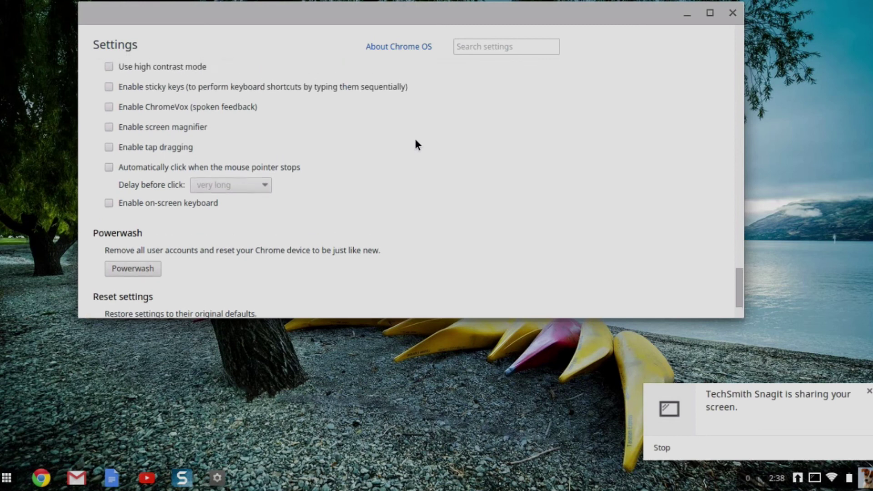
scroll(415, 142, "up", 2)
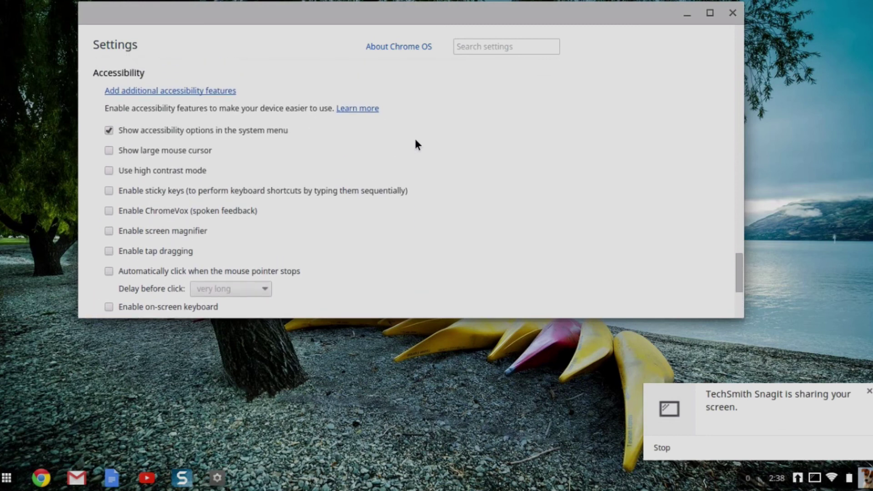